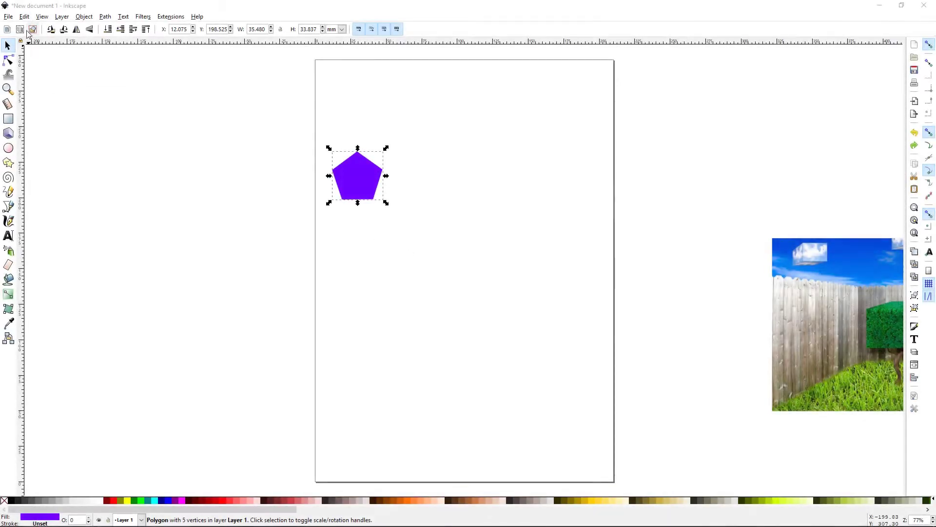
# Step: Open Create Tiled Clones via Edit > Clone, place it beside the page, and open Fill and Stroke
pyautogui.click(24, 17)
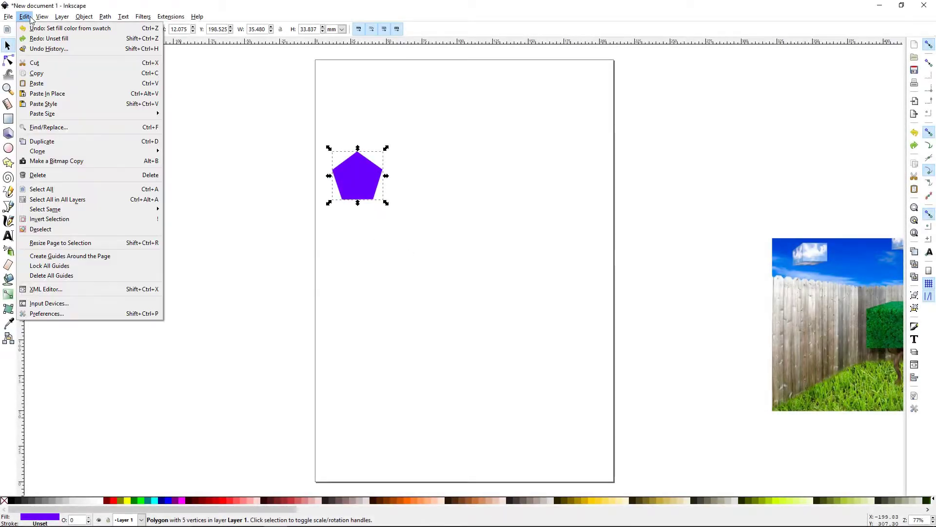
pyautogui.moveTo(46, 154)
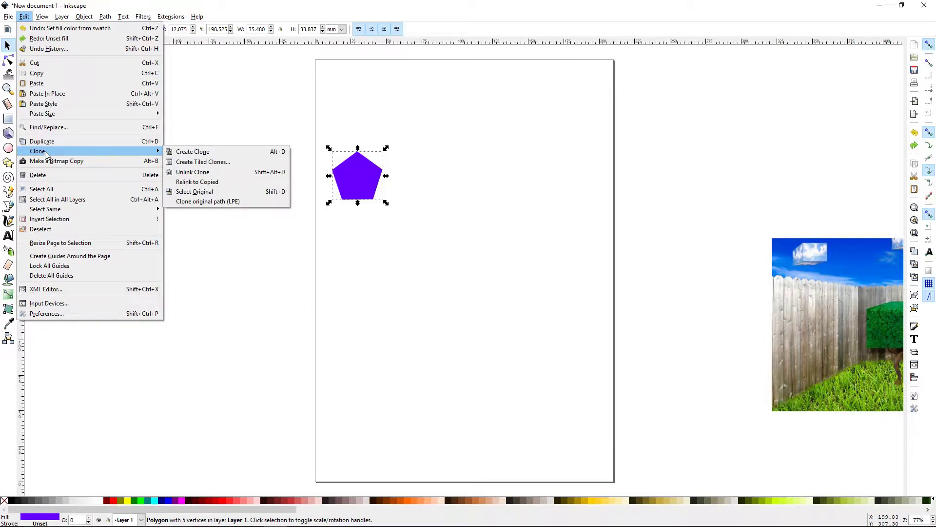
pyautogui.click(205, 166)
pyautogui.moveTo(813, 17); pyautogui.dragTo(659, 98)
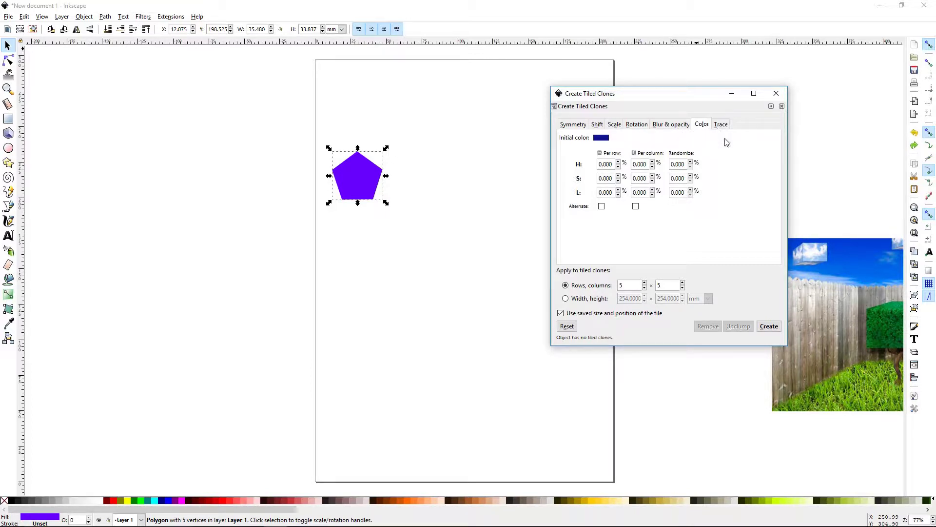
pyautogui.moveTo(660, 102); pyautogui.dragTo(714, 93)
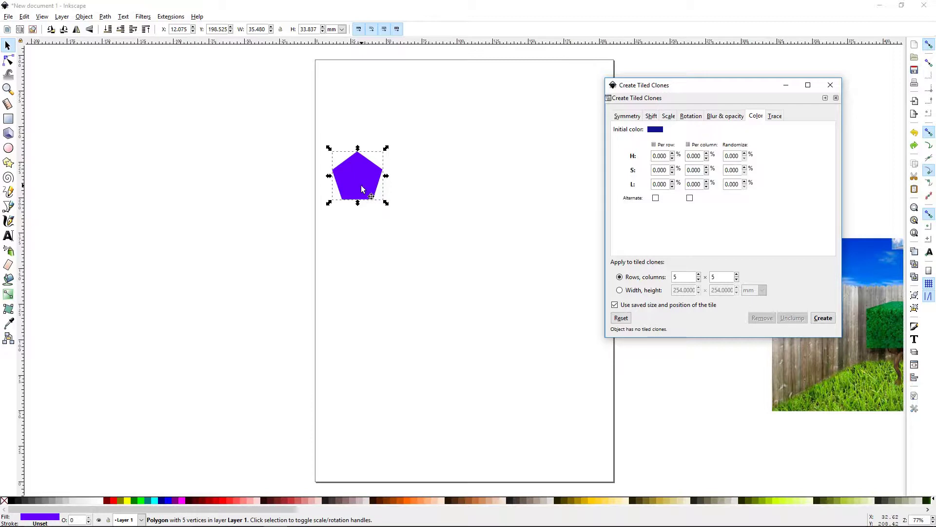
pyautogui.click(49, 518)
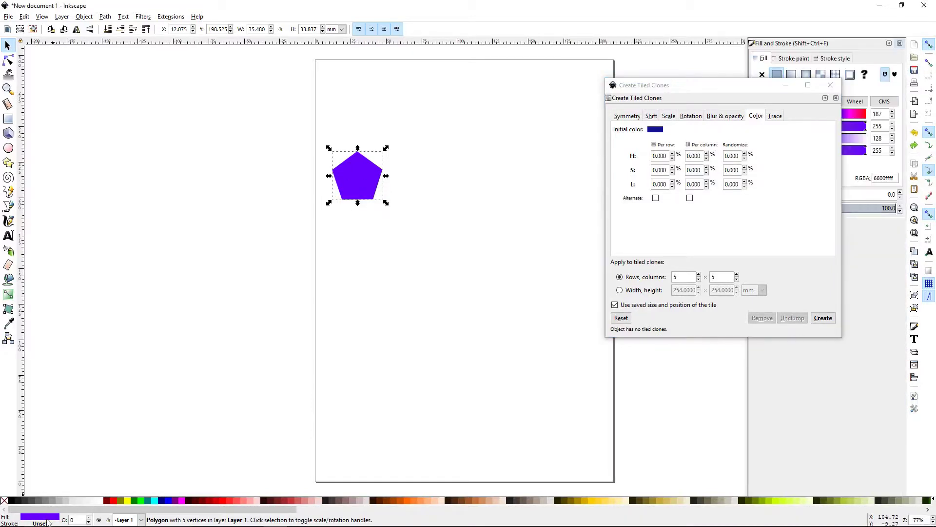
# Step: Unset the pentagon's fill paint, check its stroke, and close the Fill and Stroke panel
pyautogui.moveTo(719, 94); pyautogui.dragTo(602, 132)
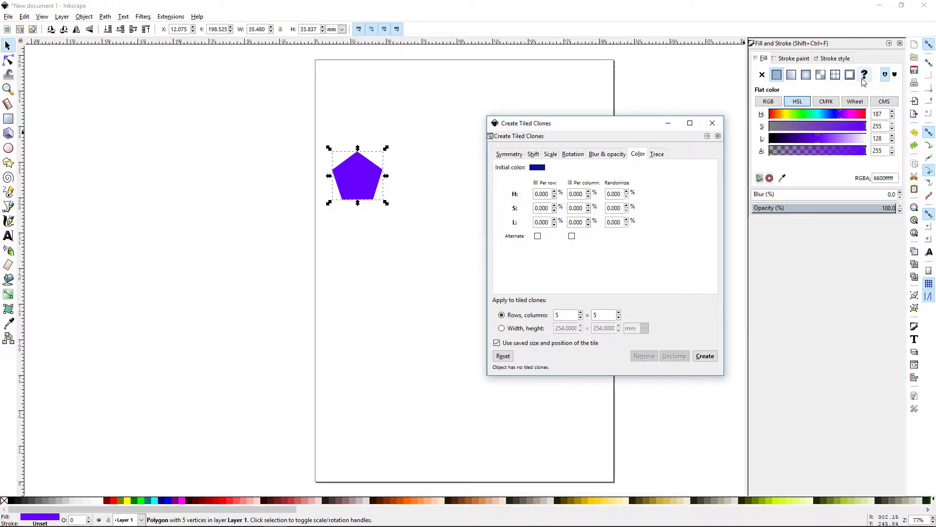
pyautogui.click(865, 75)
pyautogui.click(803, 59)
pyautogui.click(765, 61)
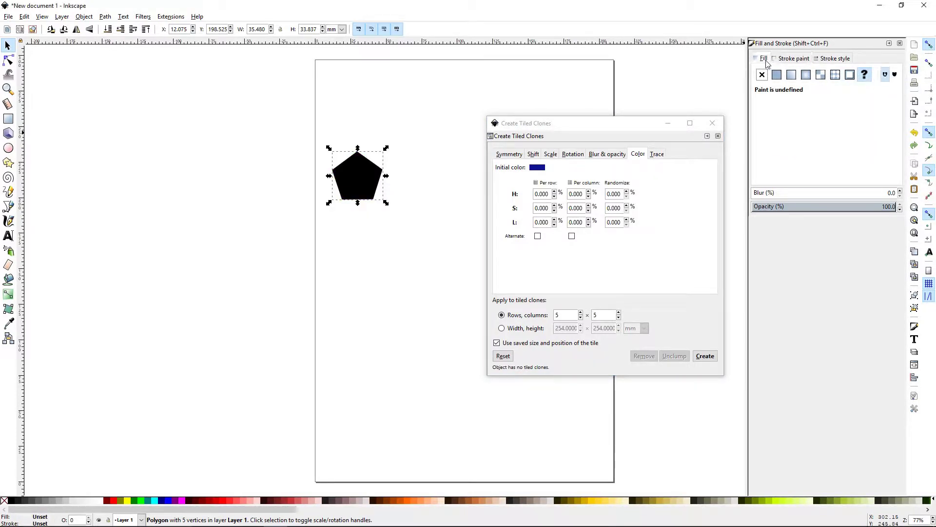
pyautogui.click(899, 43)
pyautogui.moveTo(640, 125); pyautogui.dragTo(635, 133)
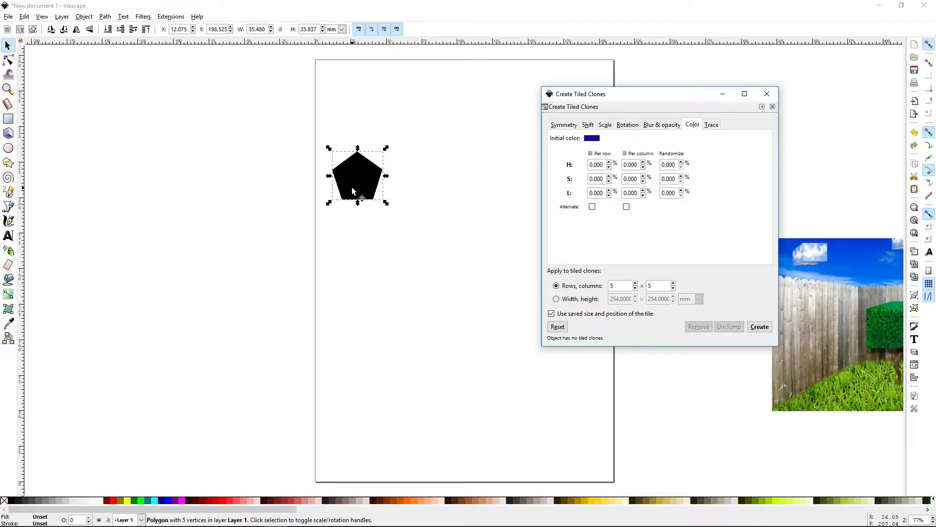
# Step: Change the clones' initial colour from dark blue to a muted orange on the colour wheel
pyautogui.click(594, 139)
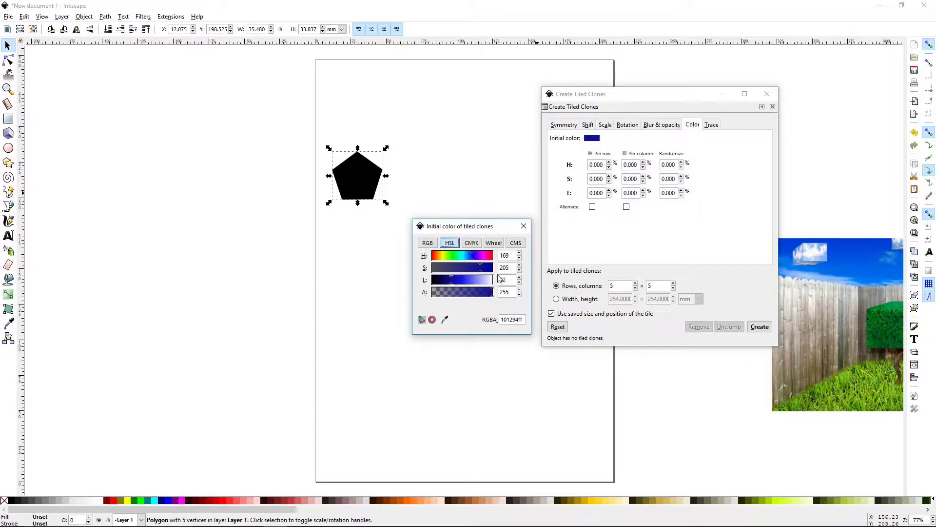
pyautogui.click(489, 255)
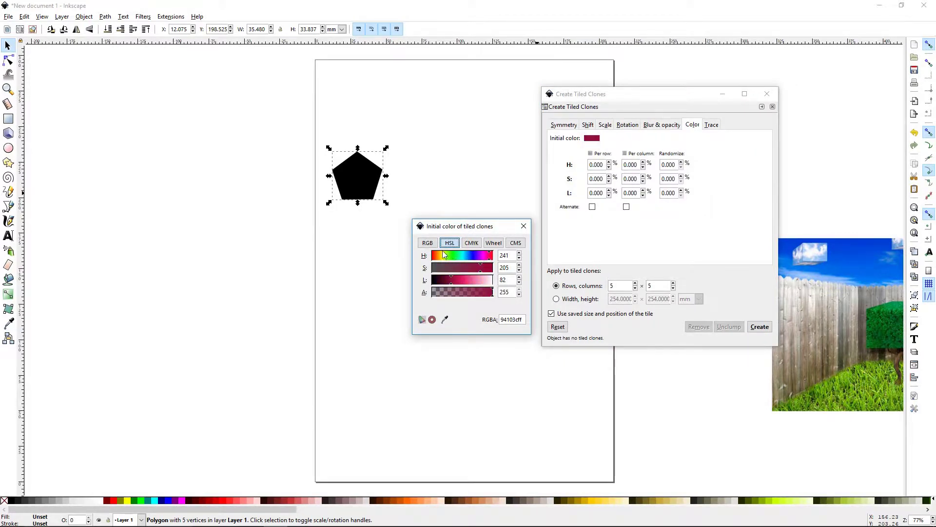
pyautogui.click(516, 243)
pyautogui.click(494, 243)
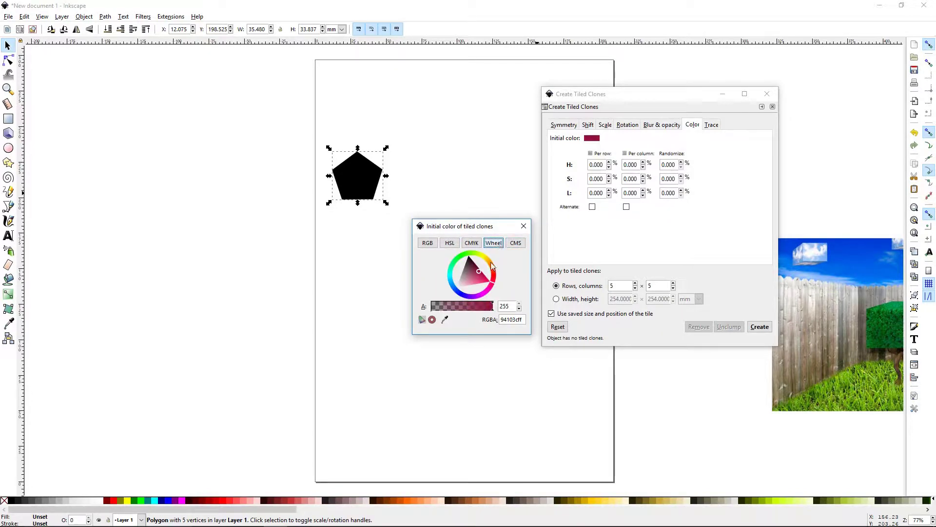
pyautogui.moveTo(494, 273); pyautogui.dragTo(492, 266)
pyautogui.click(476, 275)
pyautogui.click(523, 226)
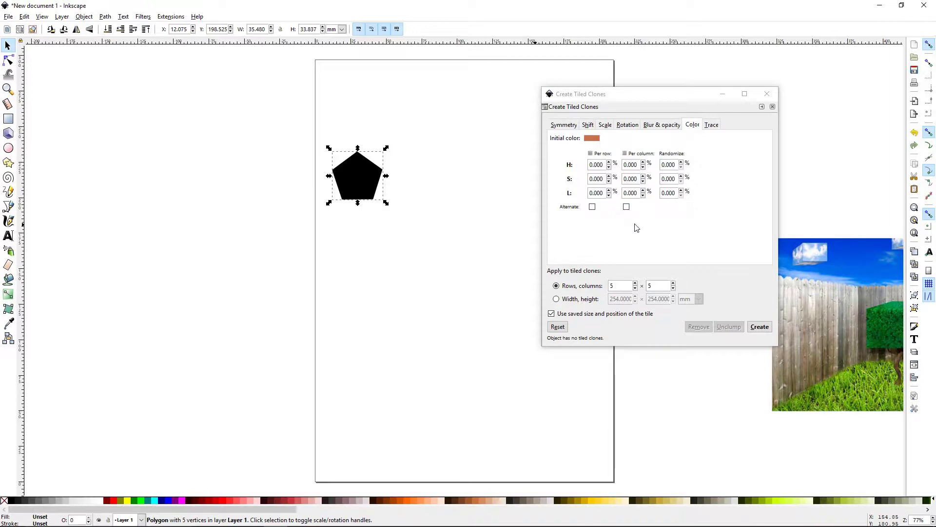
pyautogui.moveTo(603, 164); pyautogui.dragTo(586, 166)
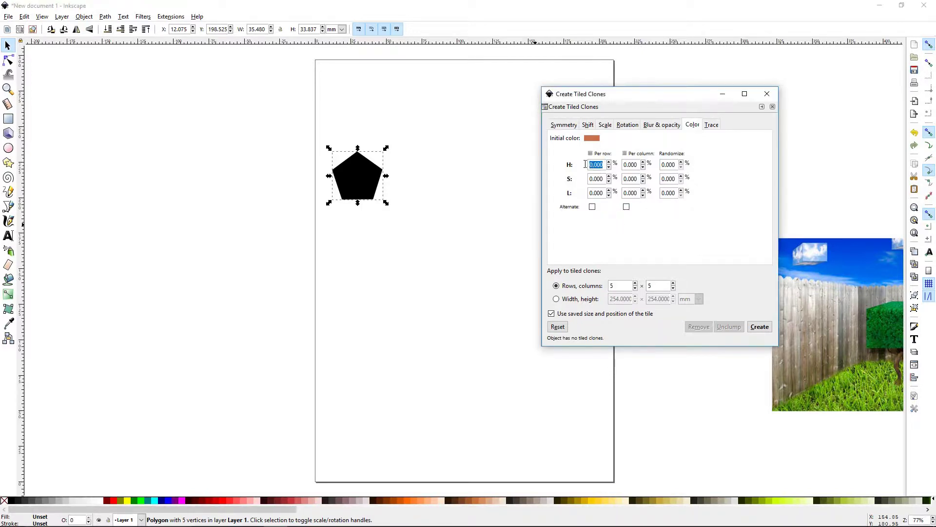
# Step: Set the hue shift to 15% per row and per column and create the 5×5 clone grid
pyautogui.write('15')
pyautogui.press('Tab')
pyautogui.write('15')
pyautogui.click(764, 331)
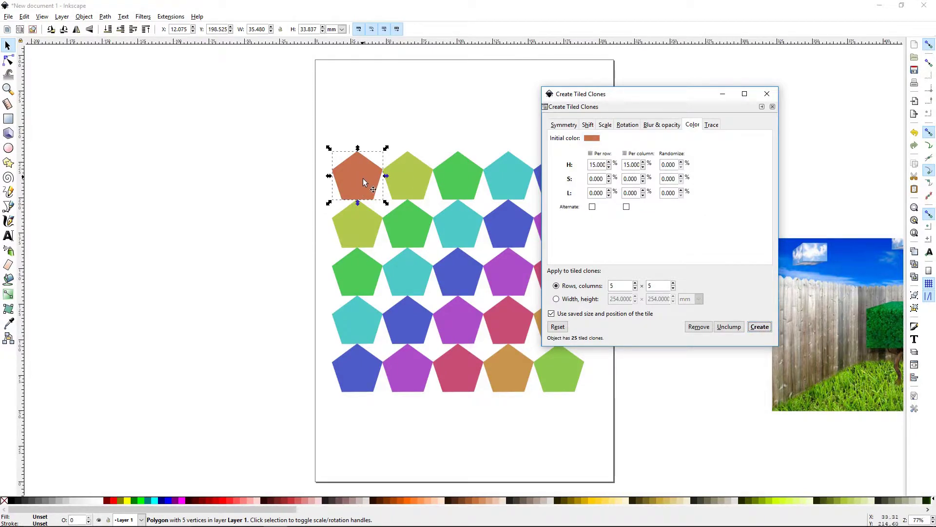
pyautogui.moveTo(645, 91); pyautogui.dragTo(744, 72)
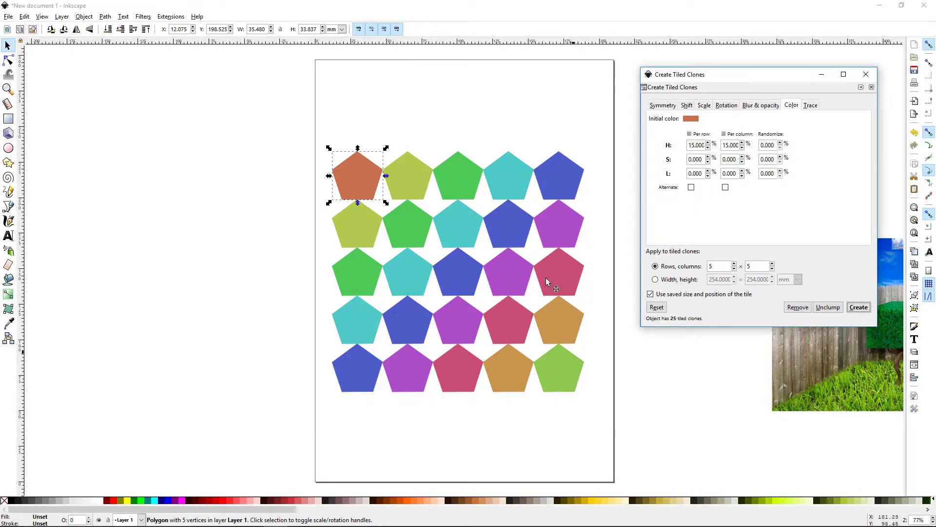
# Step: Reset the clone settings, remove the existing clones, and set saturation shift to 15% per row and column
pyautogui.click(657, 307)
pyautogui.click(798, 307)
pyautogui.tripleClick(695, 160)
pyautogui.write('15')
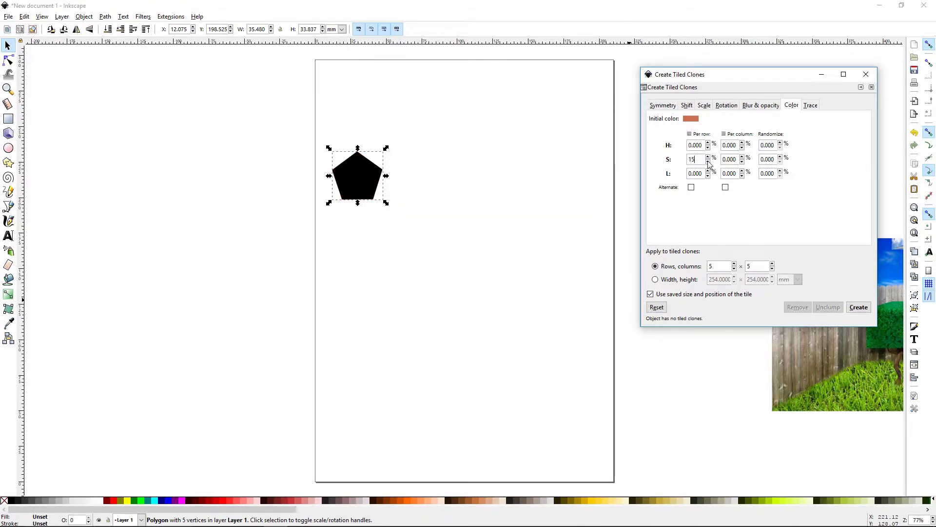
pyautogui.tripleClick(724, 159)
pyautogui.write('15')
# Step: Create the saturation-shifted clone grid, then remove it
pyautogui.click(857, 308)
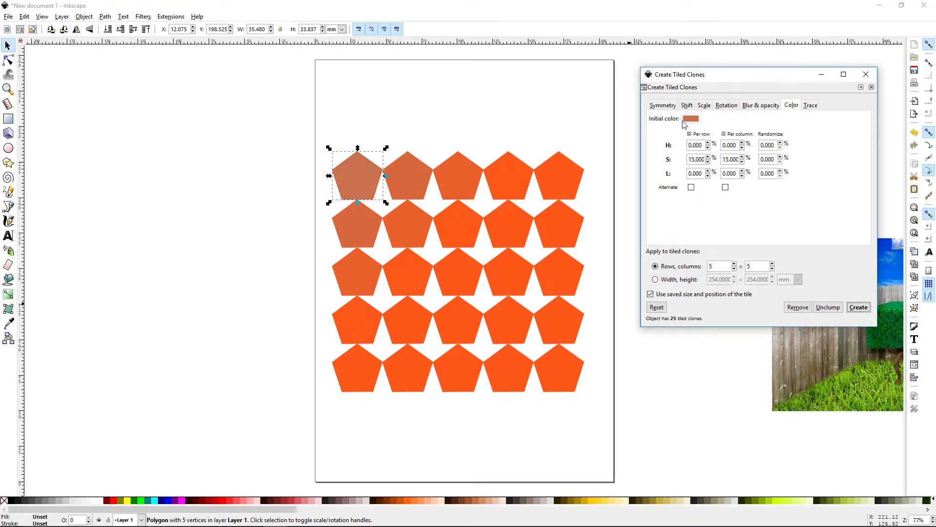
pyautogui.click(798, 307)
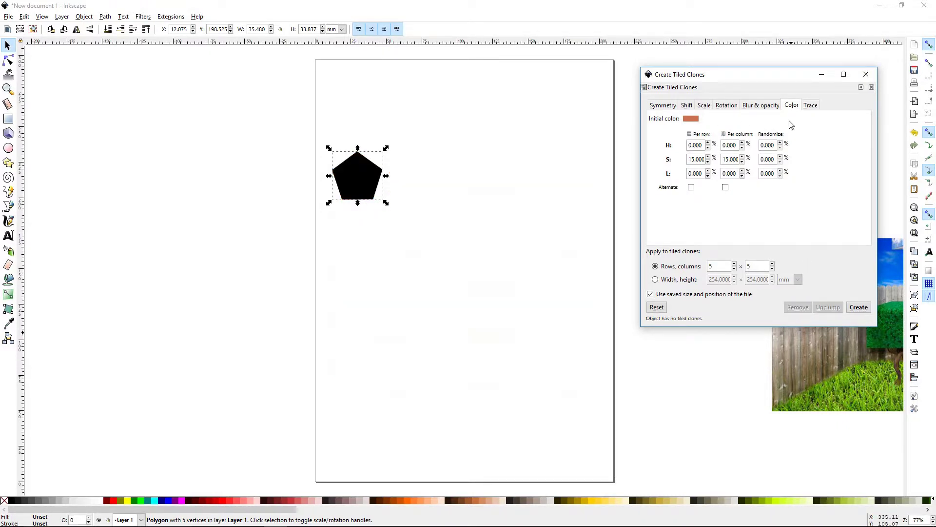
pyautogui.click(811, 106)
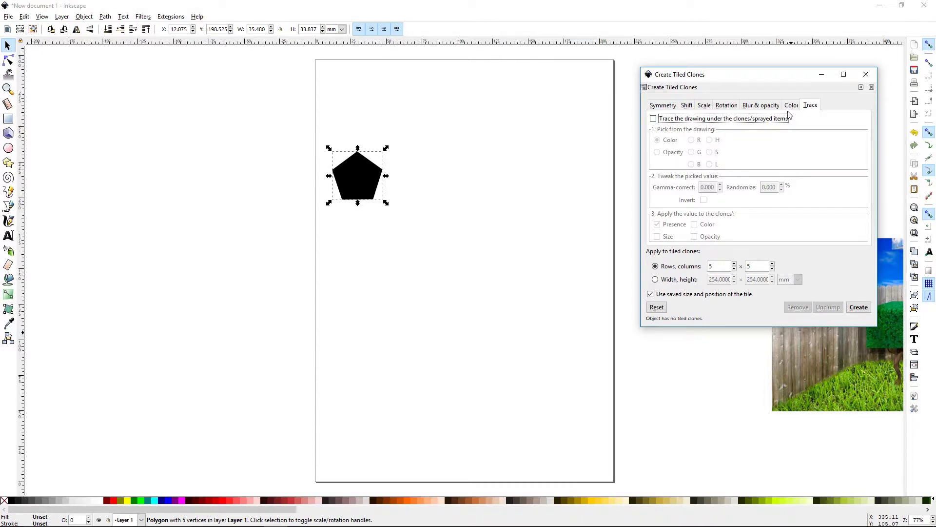
# Step: Enable Trace the drawing and move the backyard photo onto the page centre
pyautogui.click(653, 119)
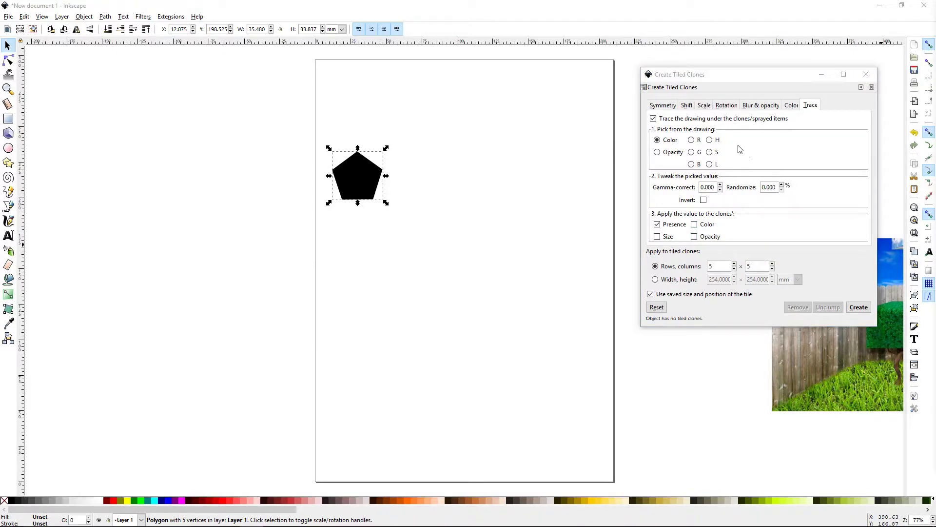
pyautogui.moveTo(848, 357); pyautogui.dragTo(408, 316)
# Step: Lower the photo beneath the pentagon, set the pentagon on its top-left corner, and untick Presence
pyautogui.press('End')
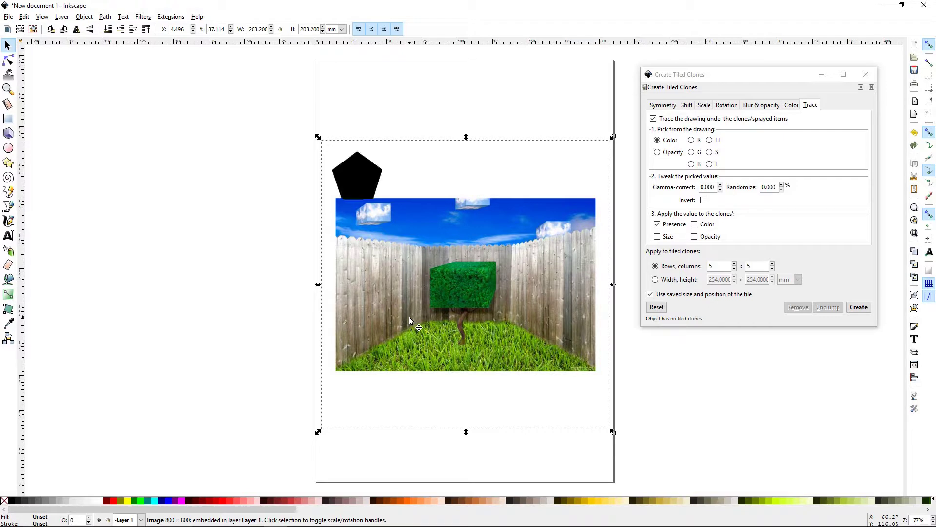
pyautogui.scroll(-2, 409, 320)
pyautogui.moveTo(362, 139); pyautogui.dragTo(357, 185)
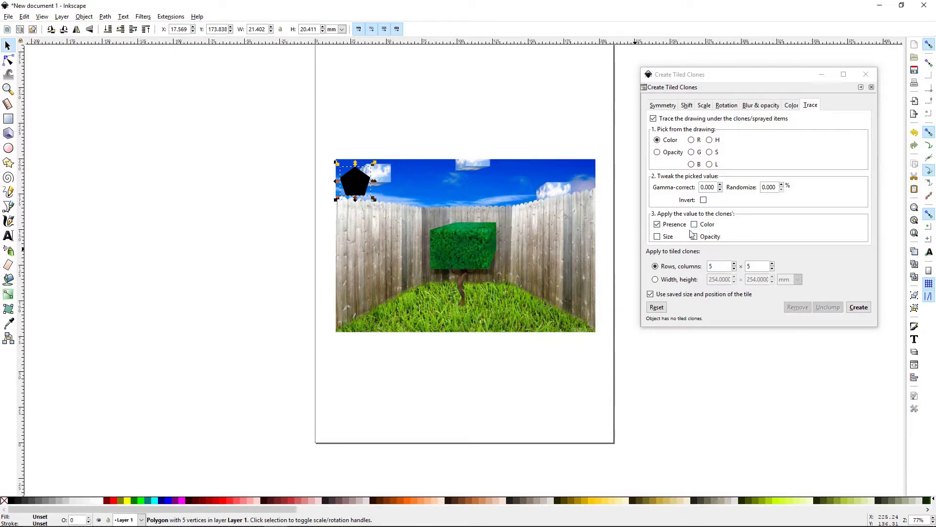
pyautogui.click(660, 225)
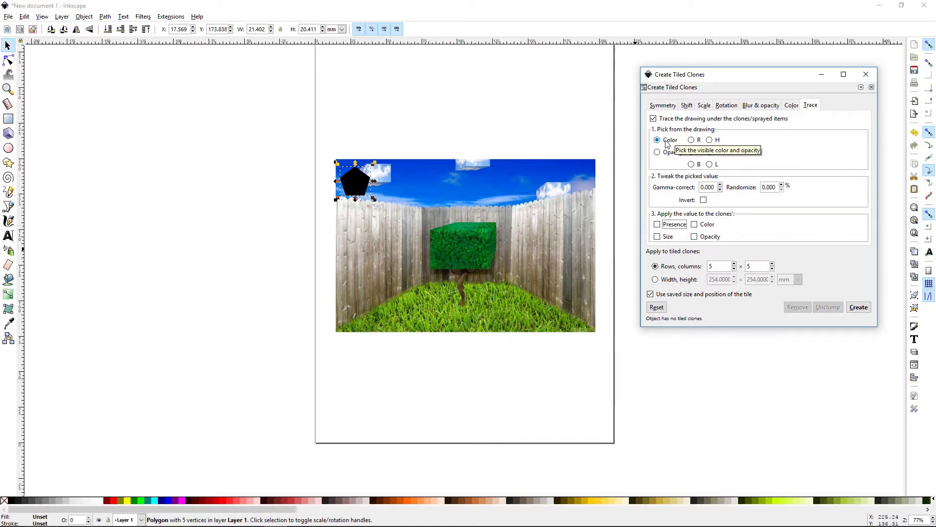
# Step: Enable Color tracing, create the colour-picked clone grid, and keep the tile's saved size and position
pyautogui.click(694, 225)
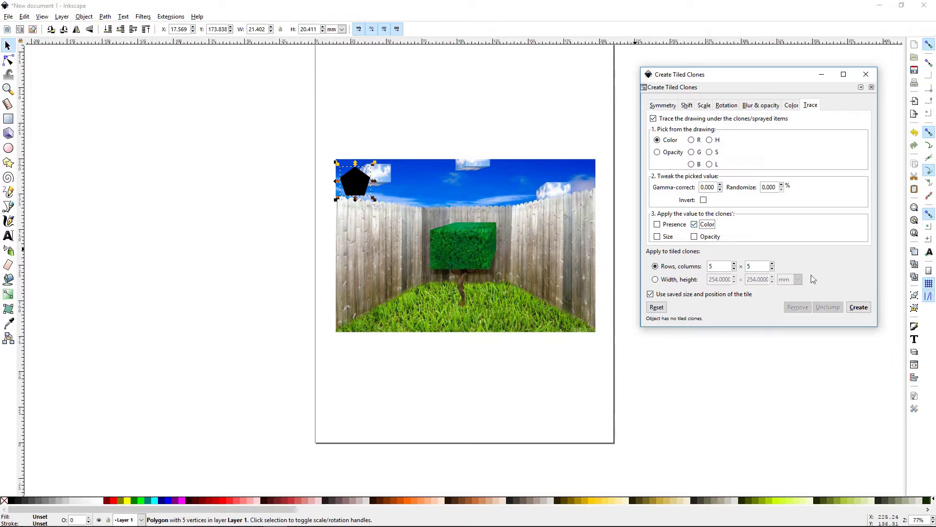
pyautogui.click(859, 307)
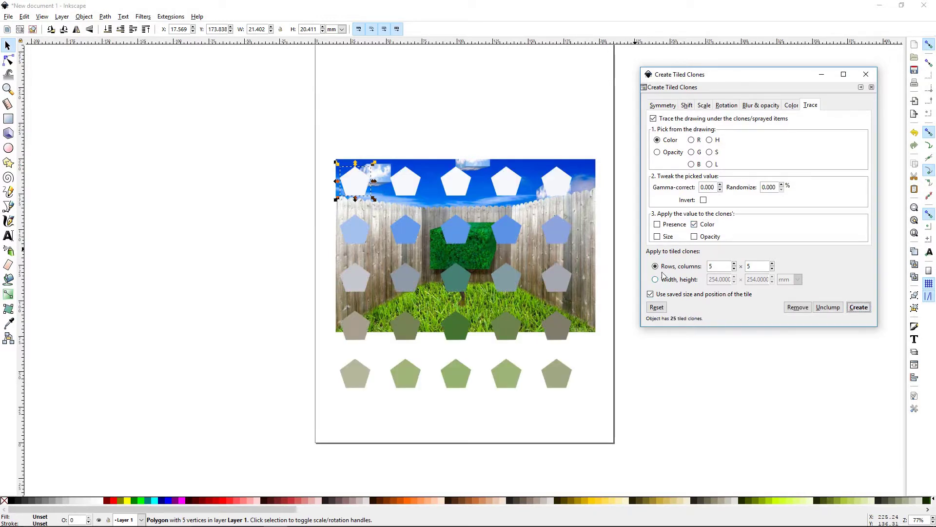
pyautogui.click(687, 106)
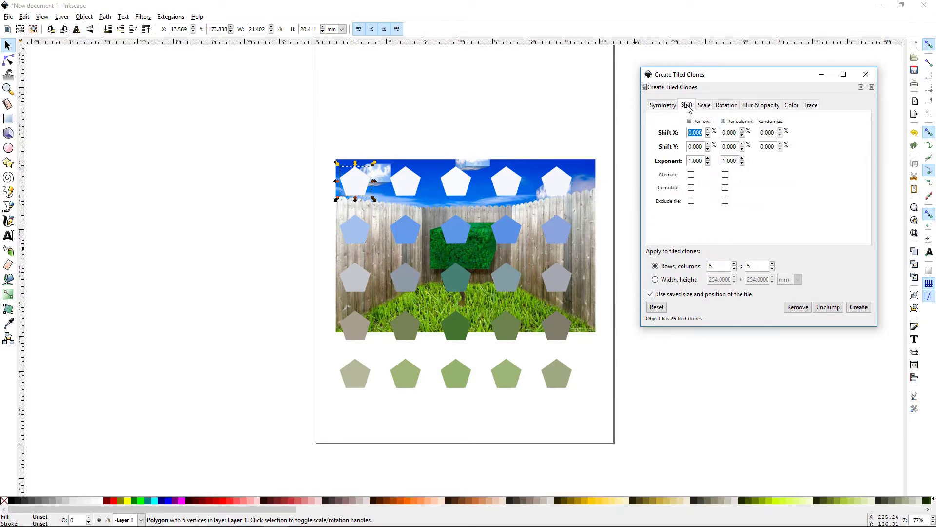
pyautogui.click(664, 106)
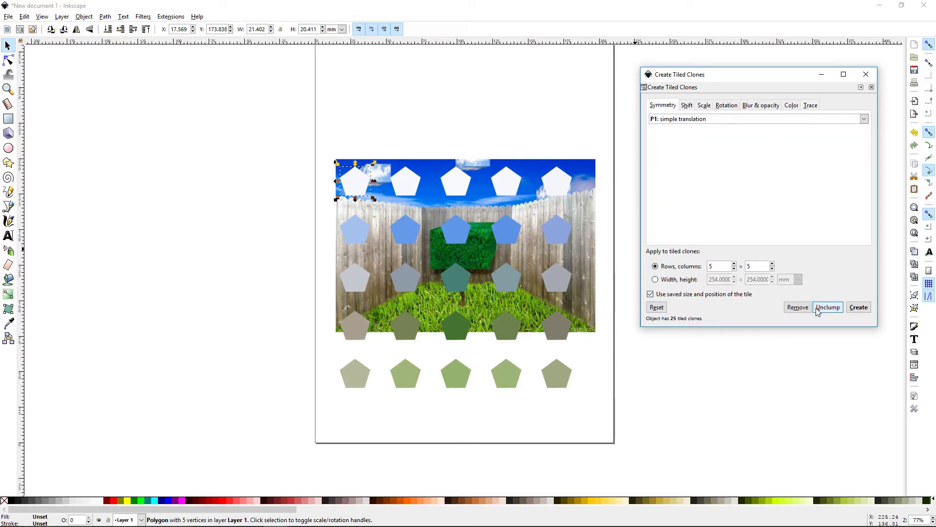
pyautogui.click(809, 108)
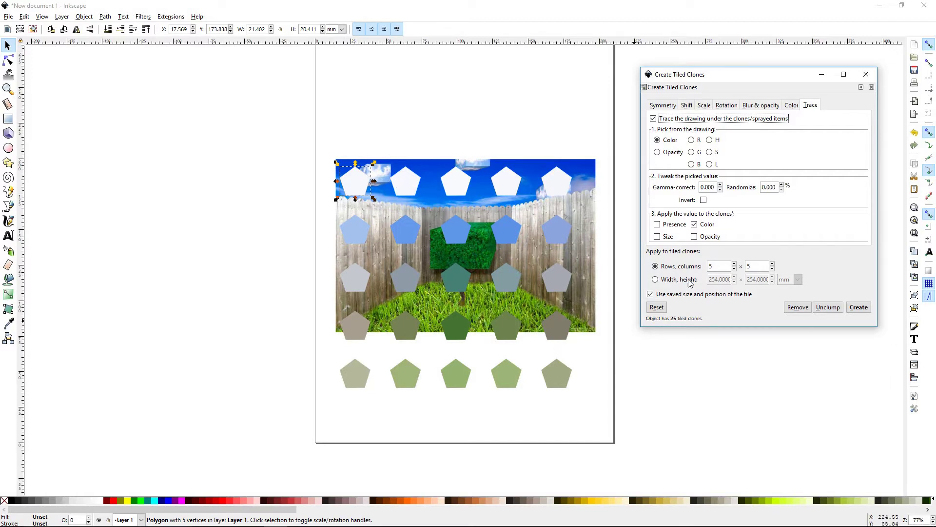
pyautogui.click(650, 294)
# Step: Switch tracing from Color to Presence, test-create a clone grid, and remove it
pyautogui.click(797, 307)
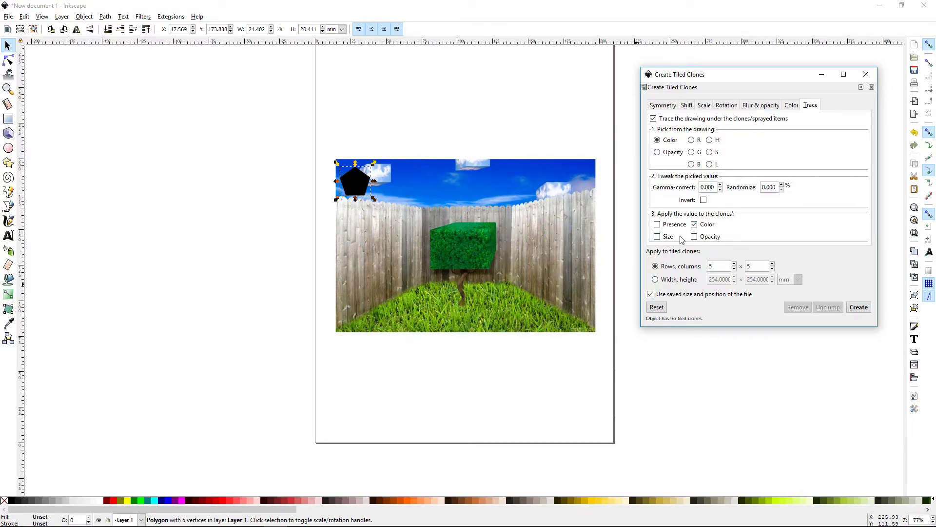
pyautogui.click(660, 225)
pyautogui.click(698, 225)
pyautogui.click(859, 307)
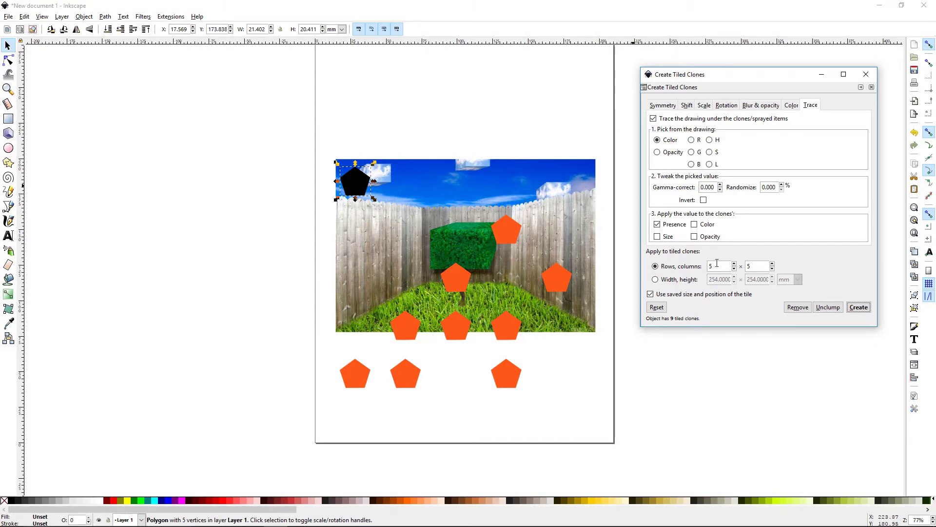
pyautogui.click(797, 307)
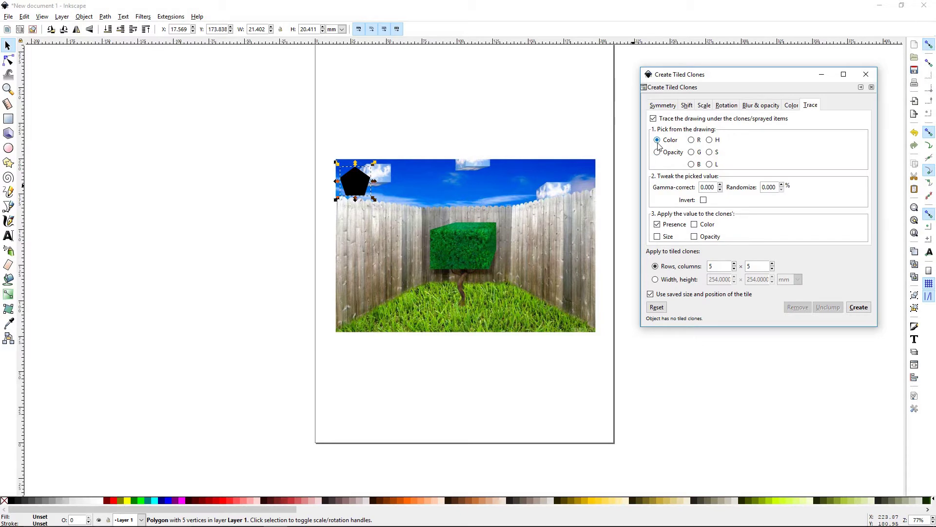
# Step: Pick hue from the photo, apply it to clone size instead of presence, and create the clones
pyautogui.click(692, 140)
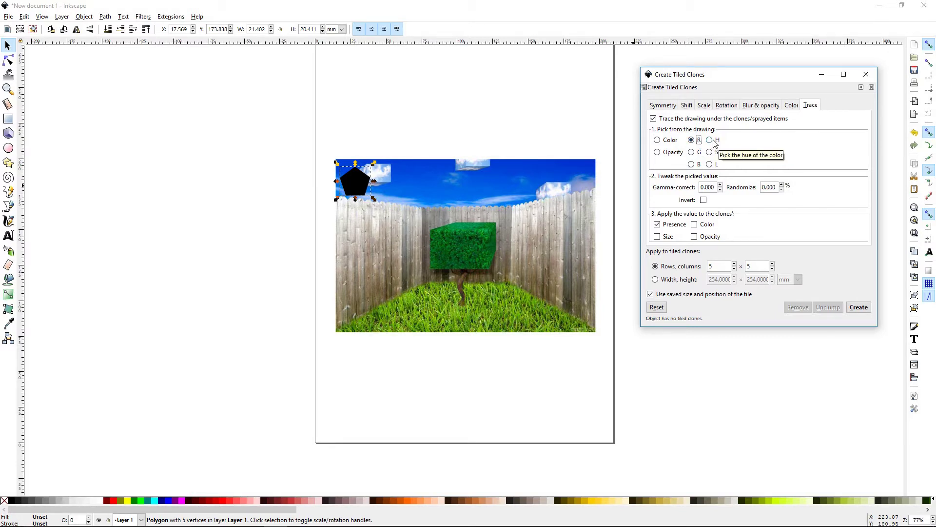
pyautogui.click(710, 141)
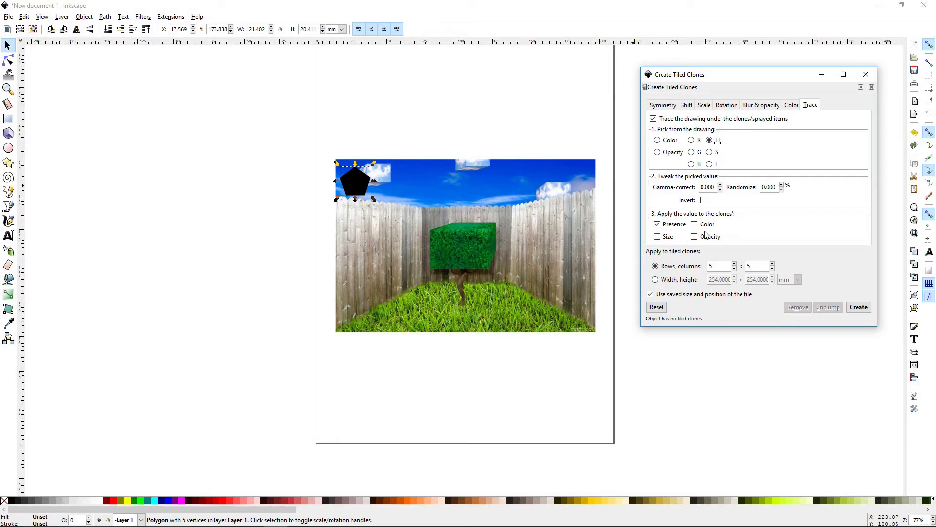
pyautogui.click(657, 237)
pyautogui.click(658, 225)
pyautogui.click(849, 305)
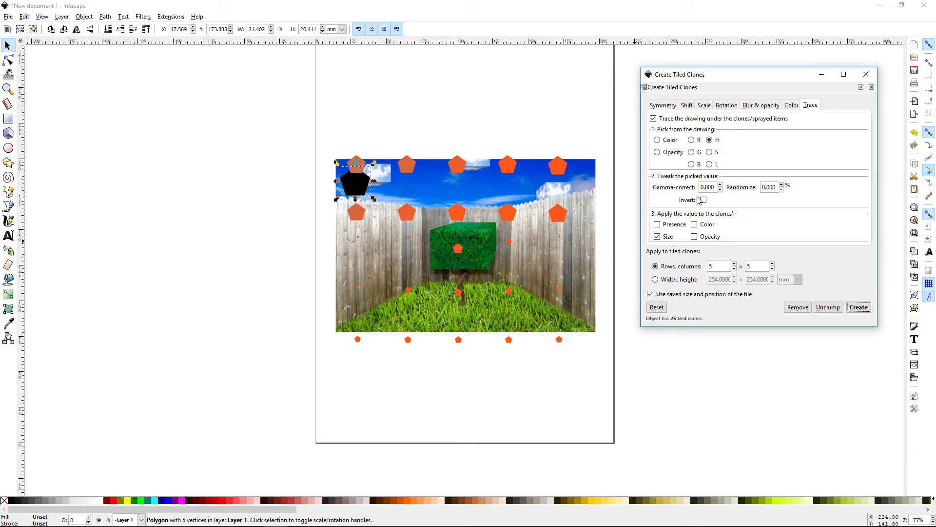
# Step: Switch picking back to full Color and re-enable Presence for the clones
pyautogui.click(657, 141)
pyautogui.click(662, 225)
pyautogui.click(696, 226)
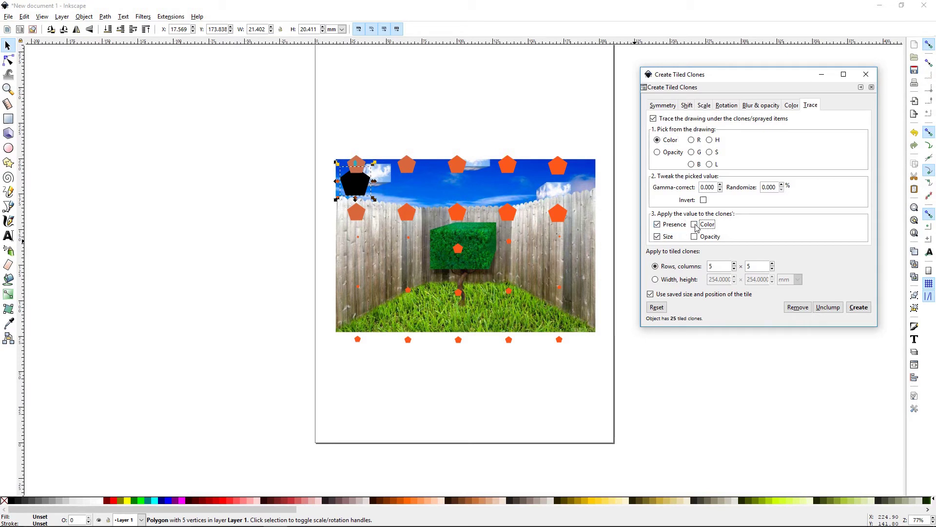
# Step: Recreate the tiled clones picked by hue from the photo, applying colour and opacity with size variation off
pyautogui.click(695, 236)
pyautogui.click(858, 307)
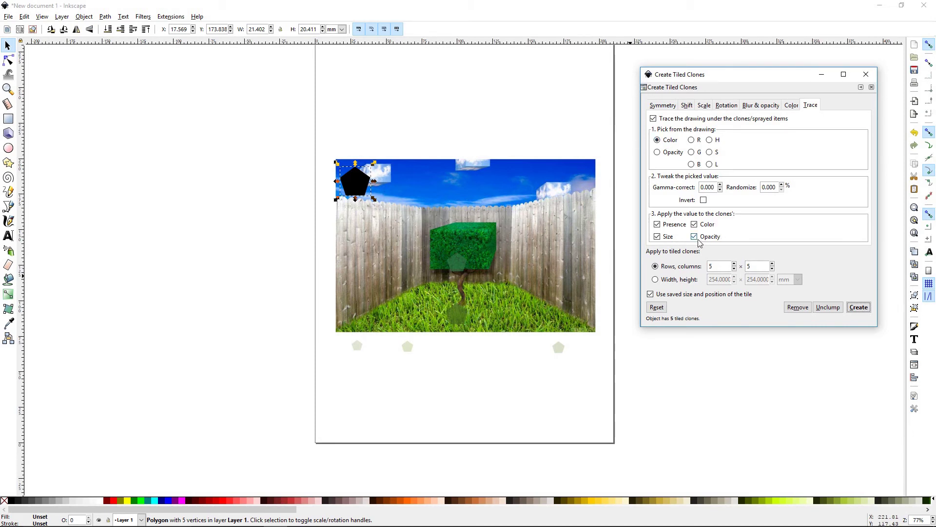
pyautogui.click(657, 237)
pyautogui.click(859, 307)
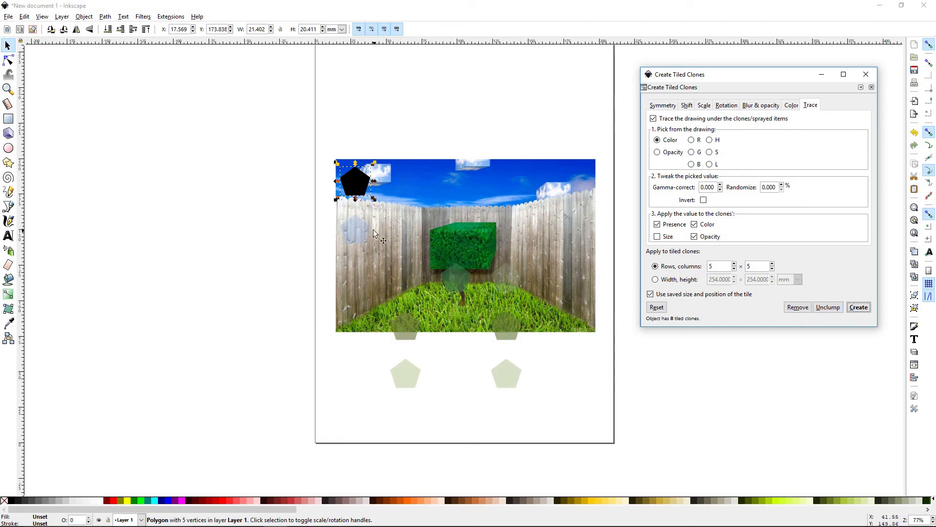
pyautogui.click(711, 141)
pyautogui.click(866, 312)
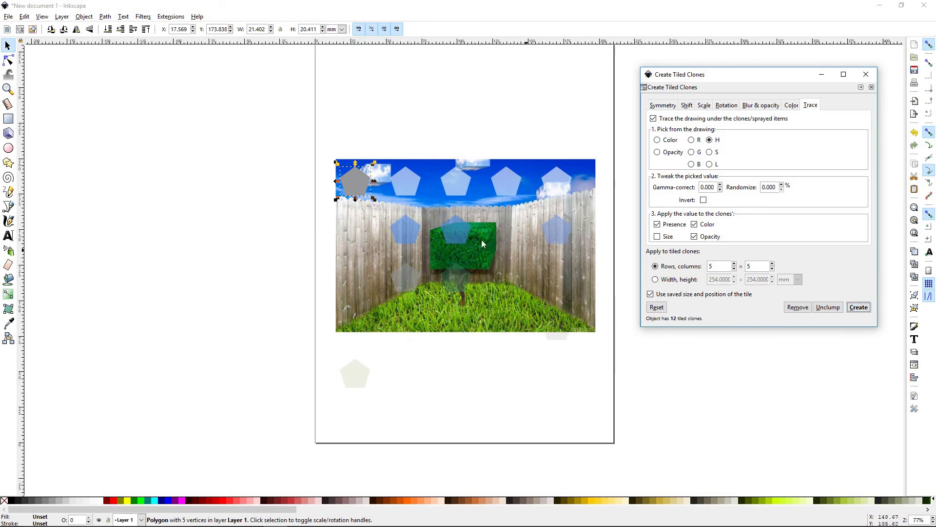